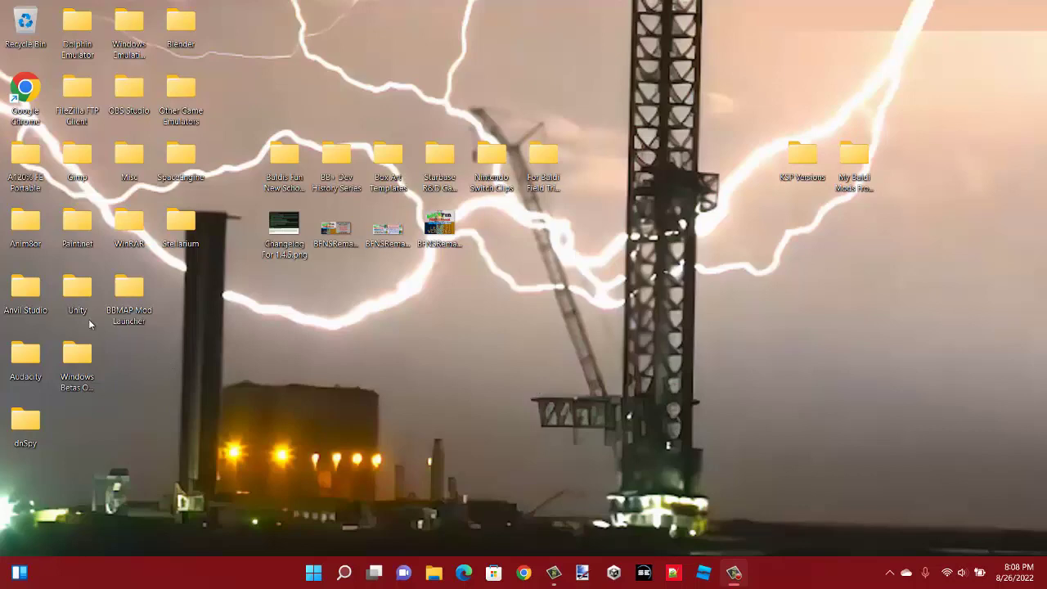
- Navigate from Unity down to Level Editor V0.9 (Demo)'s Demo folder and launch the editor
{"action": "double_click", "coordinate": [78, 293]}
{"action": "double_click", "coordinate": [267, 209]}
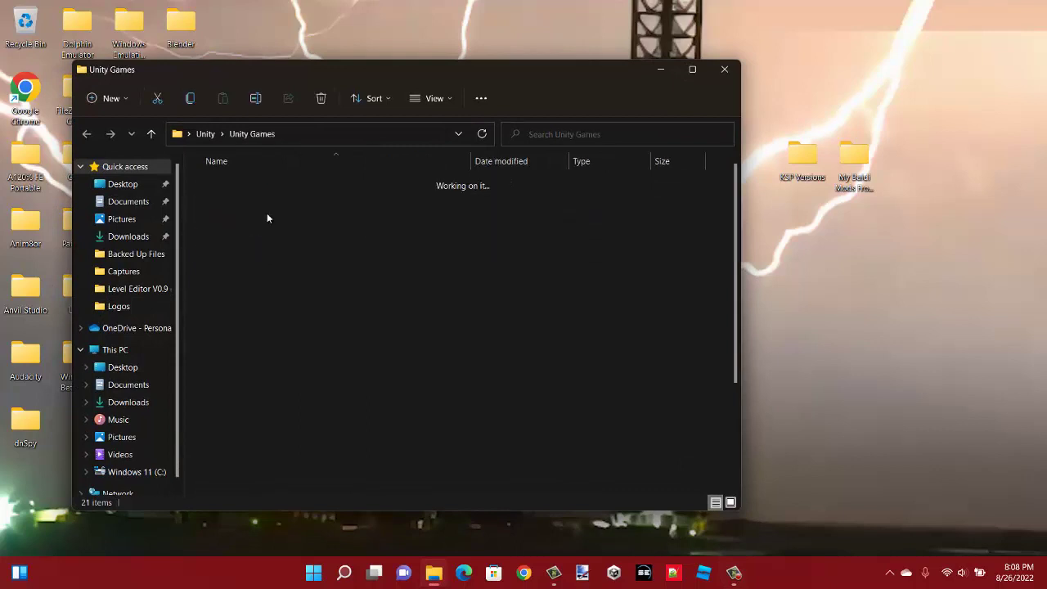
{"action": "double_click", "coordinate": [327, 433]}
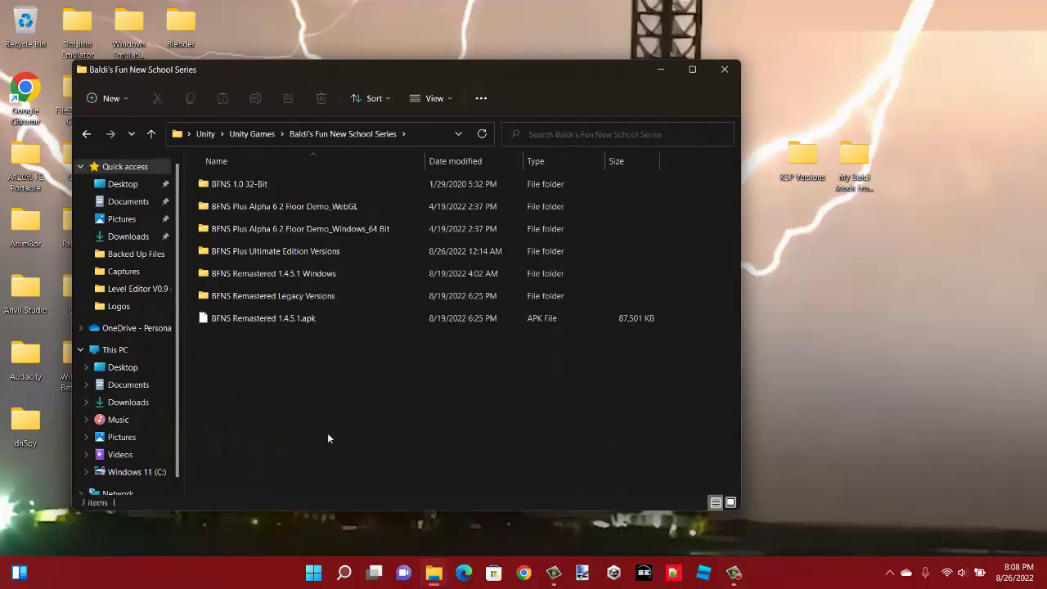
{"action": "double_click", "coordinate": [355, 251]}
{"action": "double_click", "coordinate": [350, 251]}
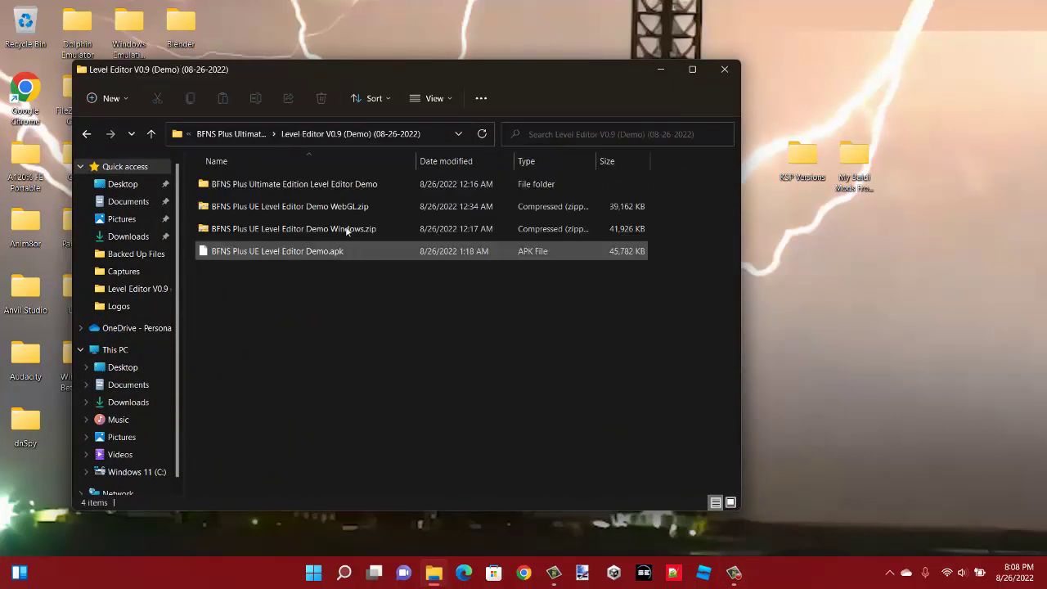
{"action": "double_click", "coordinate": [353, 185]}
{"action": "double_click", "coordinate": [359, 229]}
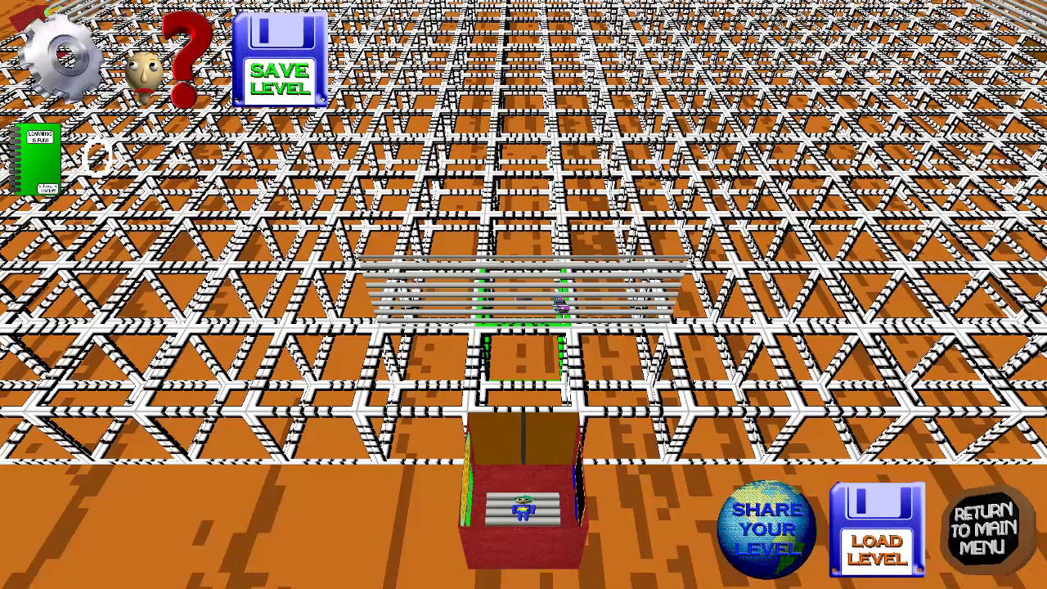
- Fly the camera forward and back over the empty grid, then bring up the Load Level choice
{"action": "key", "text": "w"}
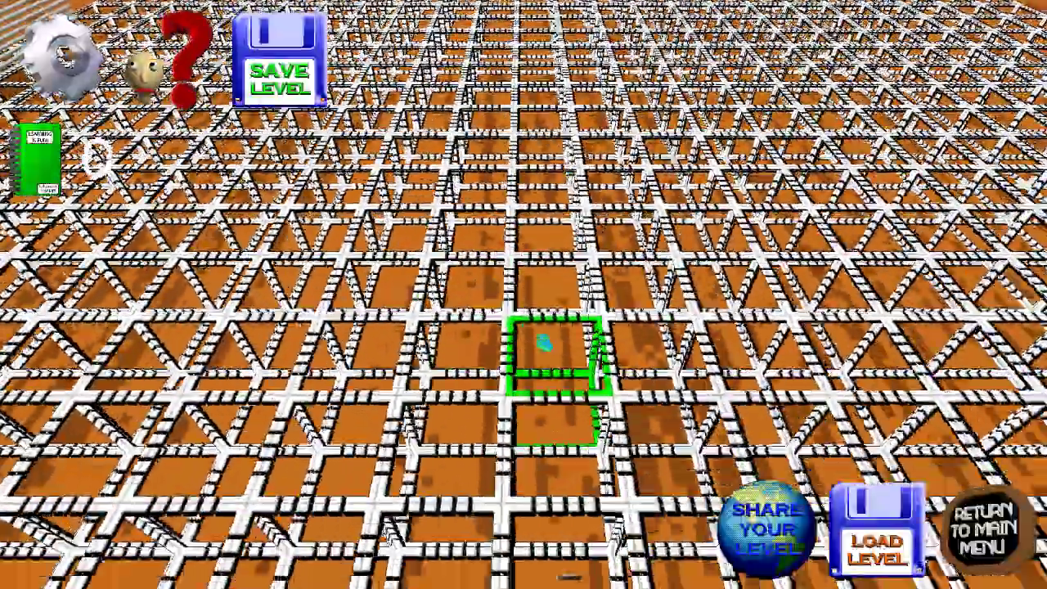
{"action": "key", "text": "s"}
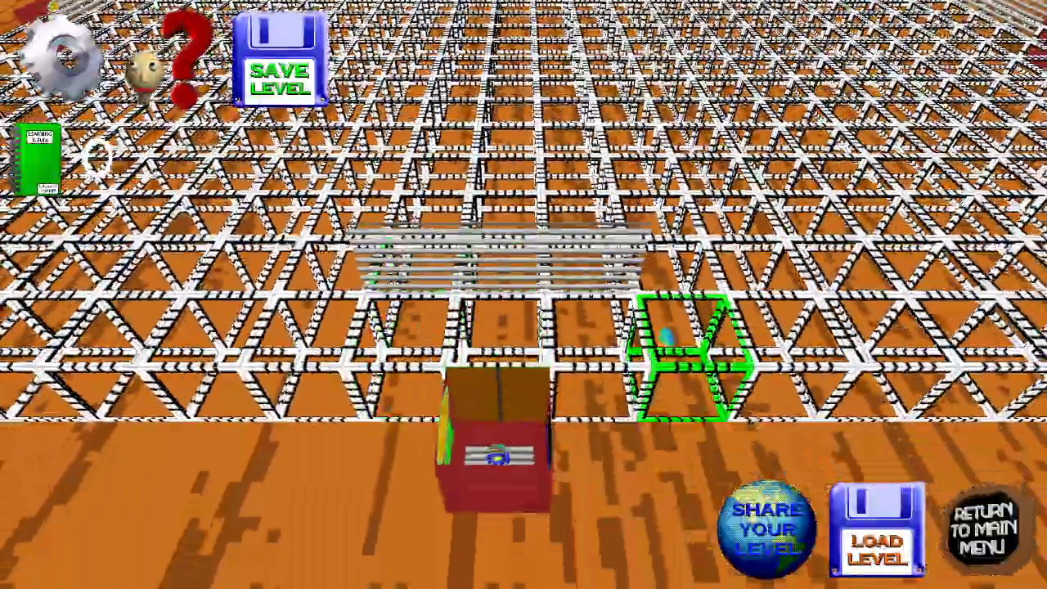
{"action": "key", "text": "w"}
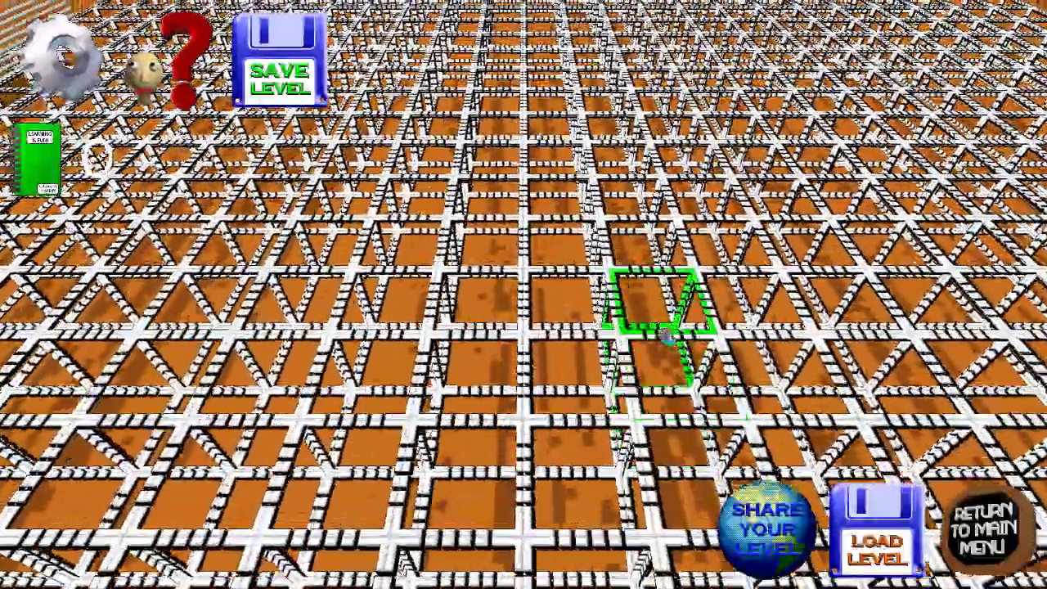
{"action": "key", "text": "s"}
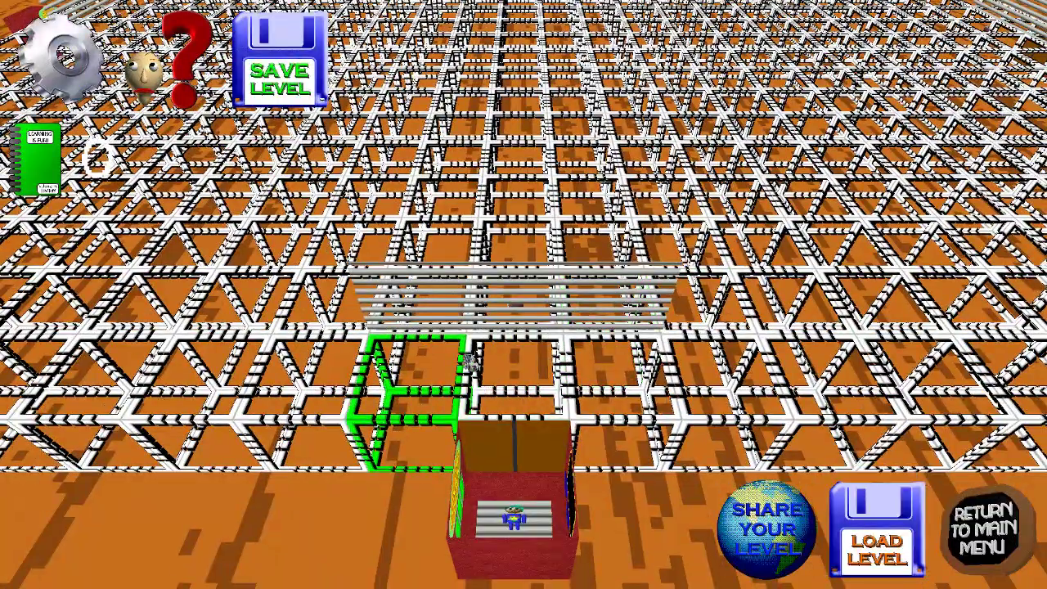
{"action": "key", "text": "w"}
{"action": "key", "text": "s"}
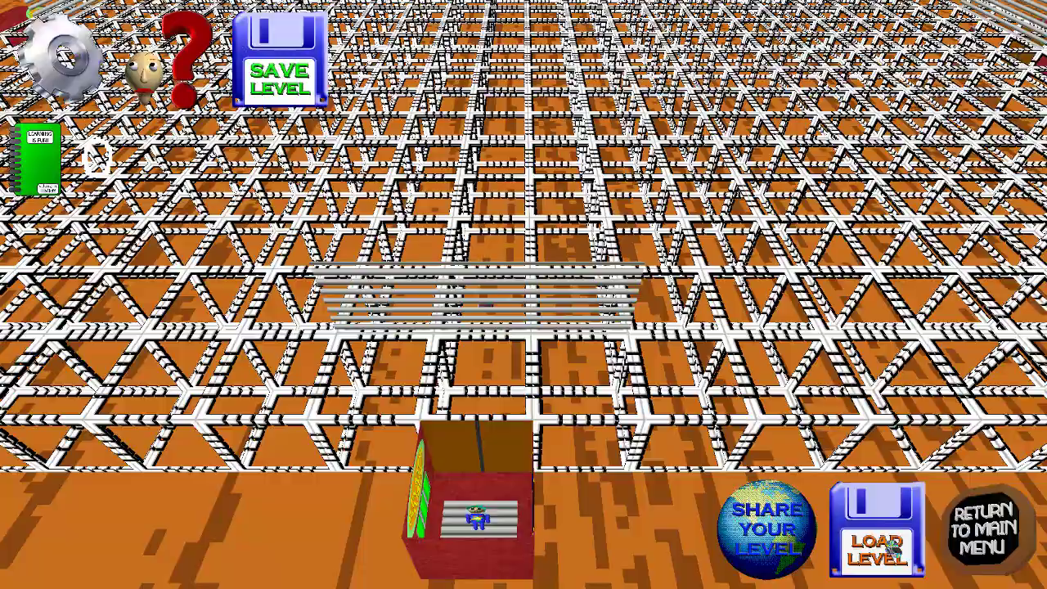
{"action": "left_click", "coordinate": [893, 550]}
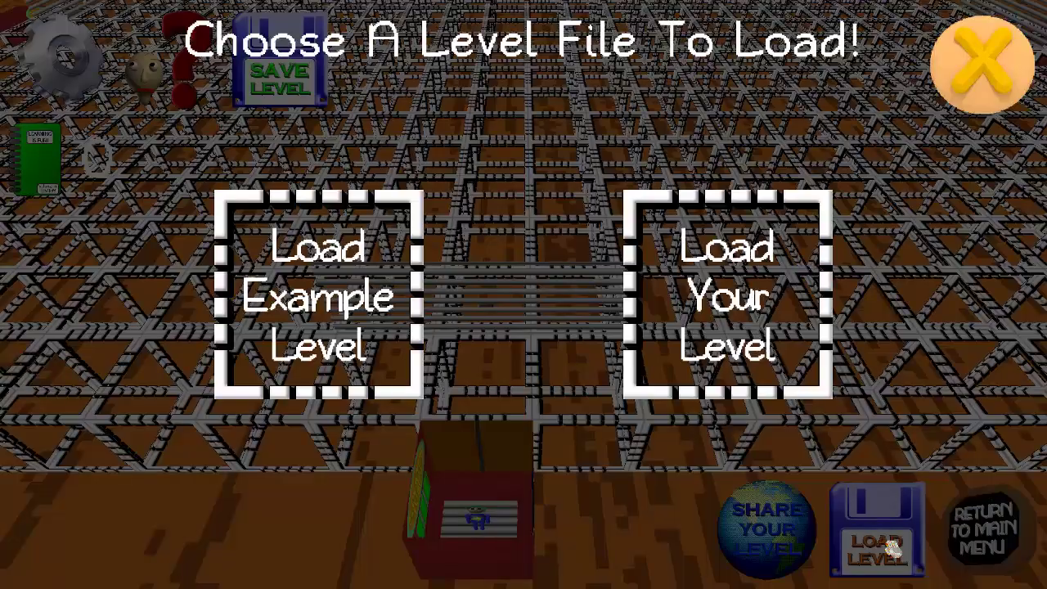
- Load your own saved maze level, fly over it, and choose Share Your Level
{"action": "left_click", "coordinate": [717, 305]}
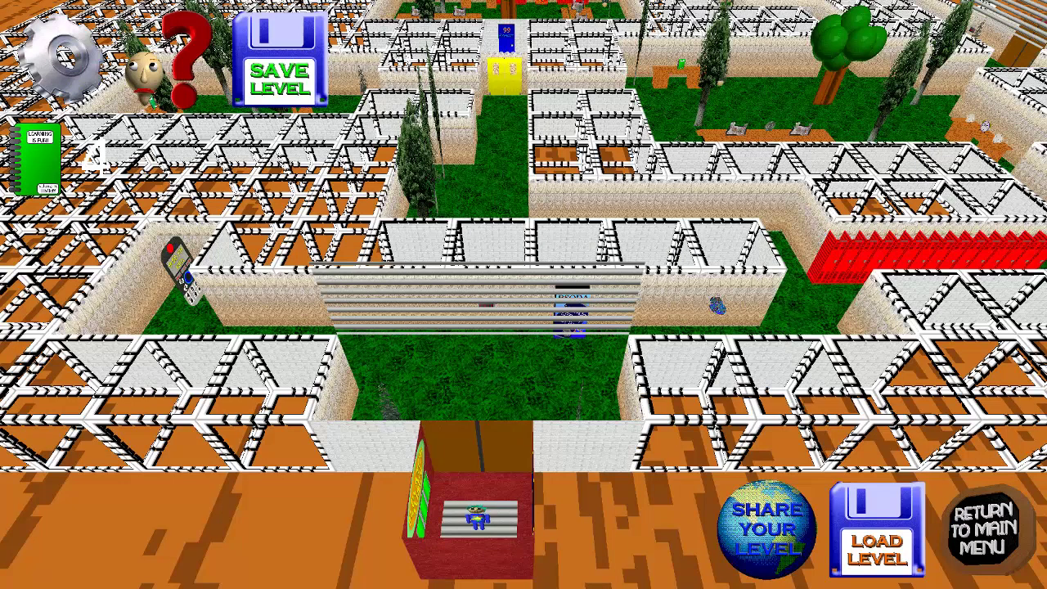
{"action": "key", "text": "w"}
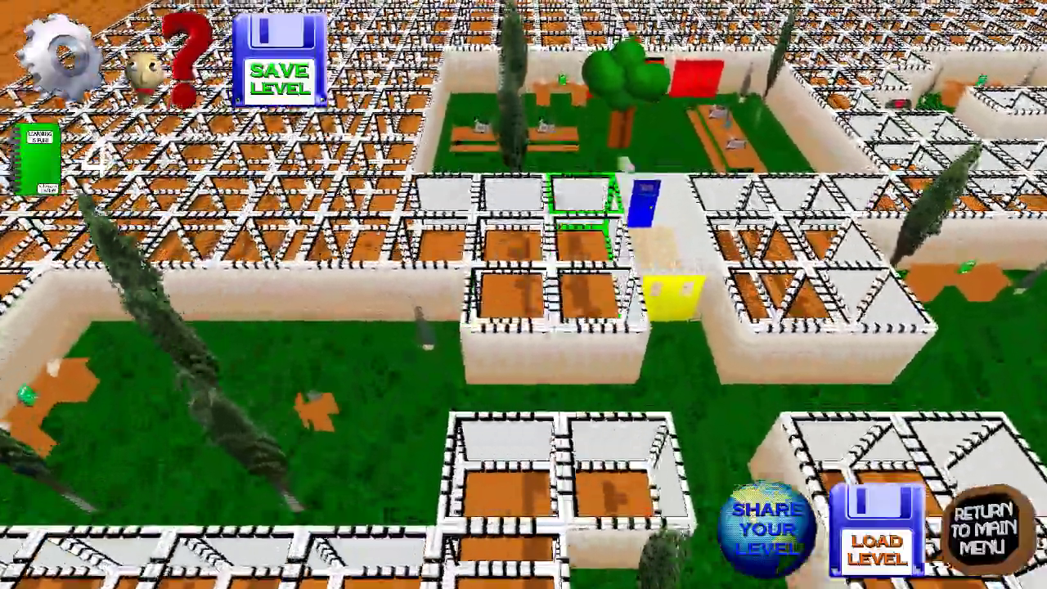
{"action": "key", "text": "w"}
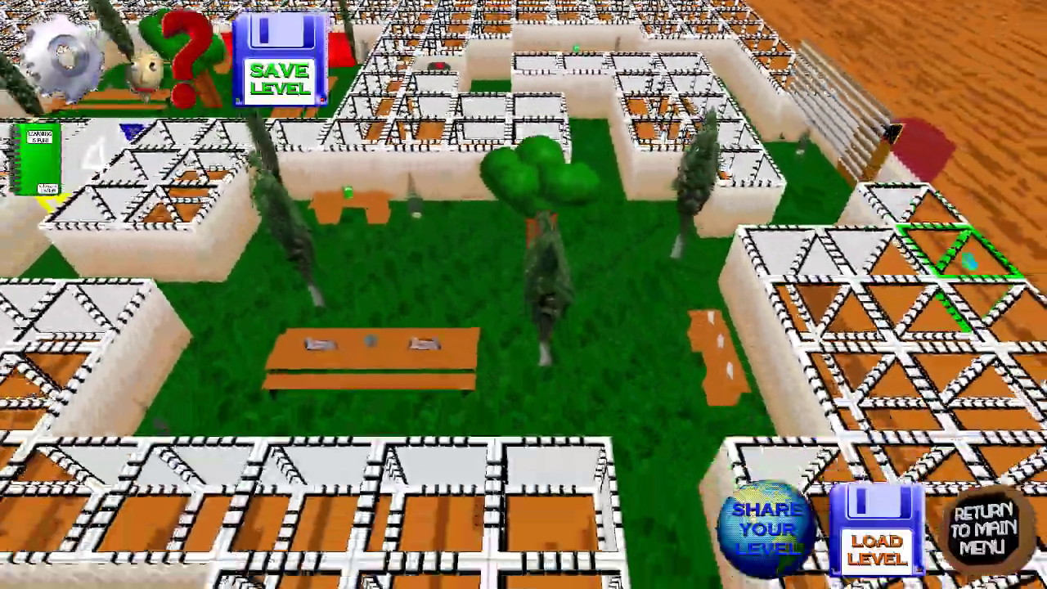
{"action": "key", "text": "s"}
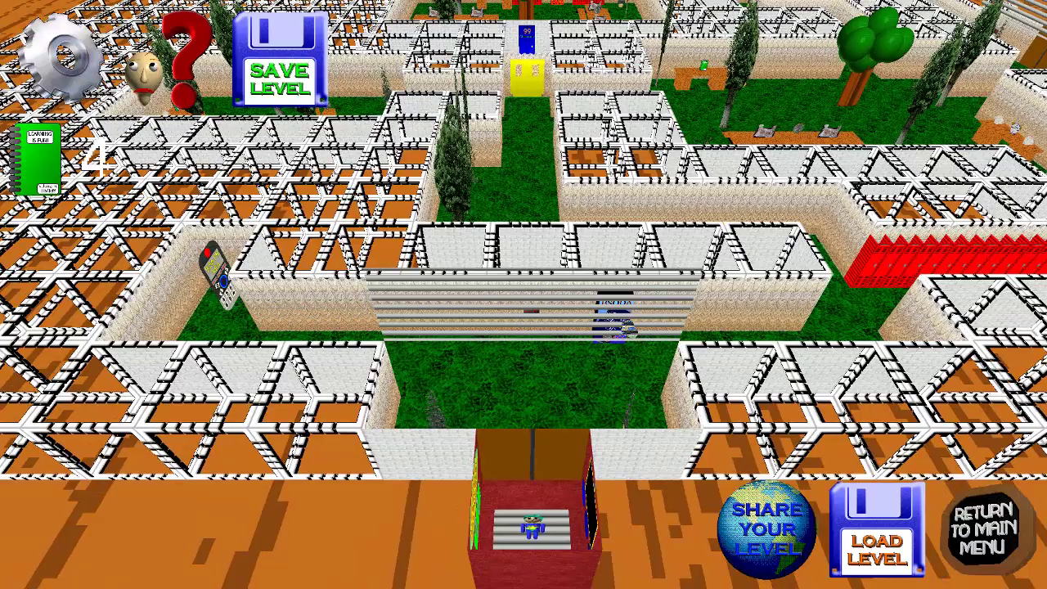
{"action": "key", "text": "s"}
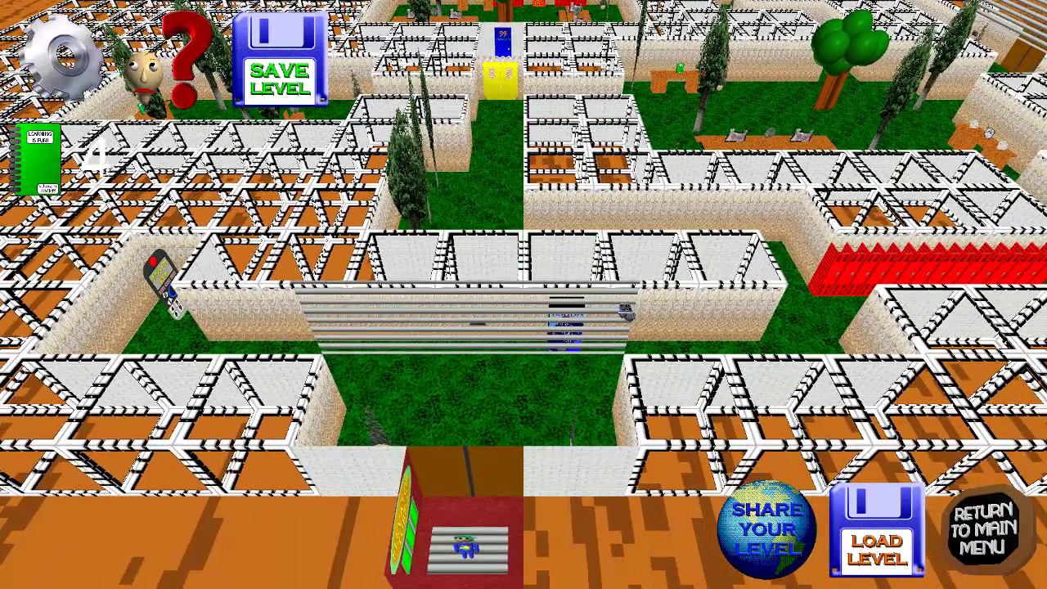
{"action": "left_click", "coordinate": [761, 519]}
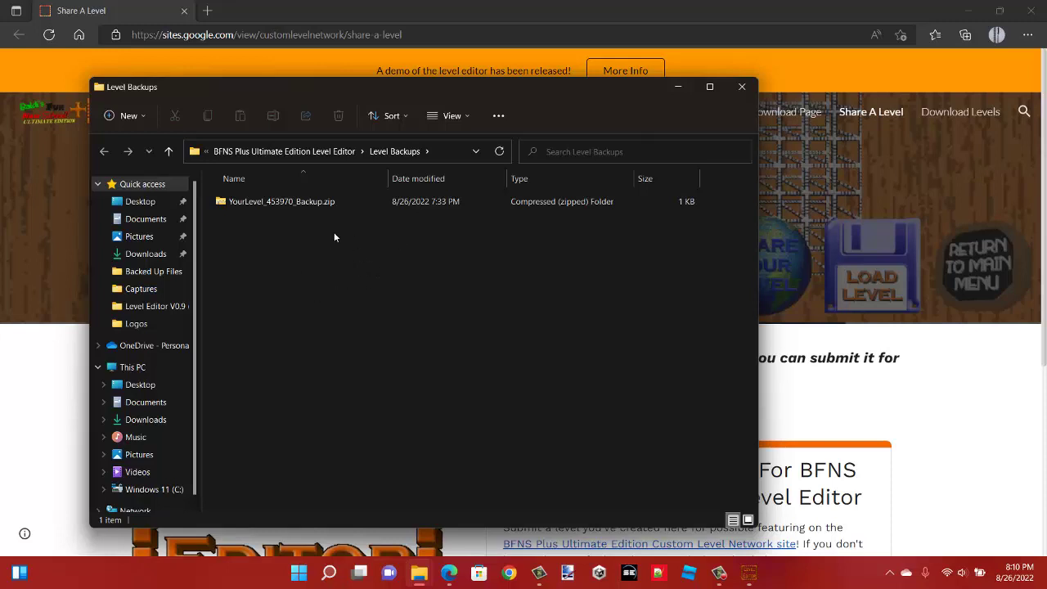
- Minimize the Level Backups window to reveal the Share A Level web page
{"action": "left_click", "coordinate": [677, 87]}
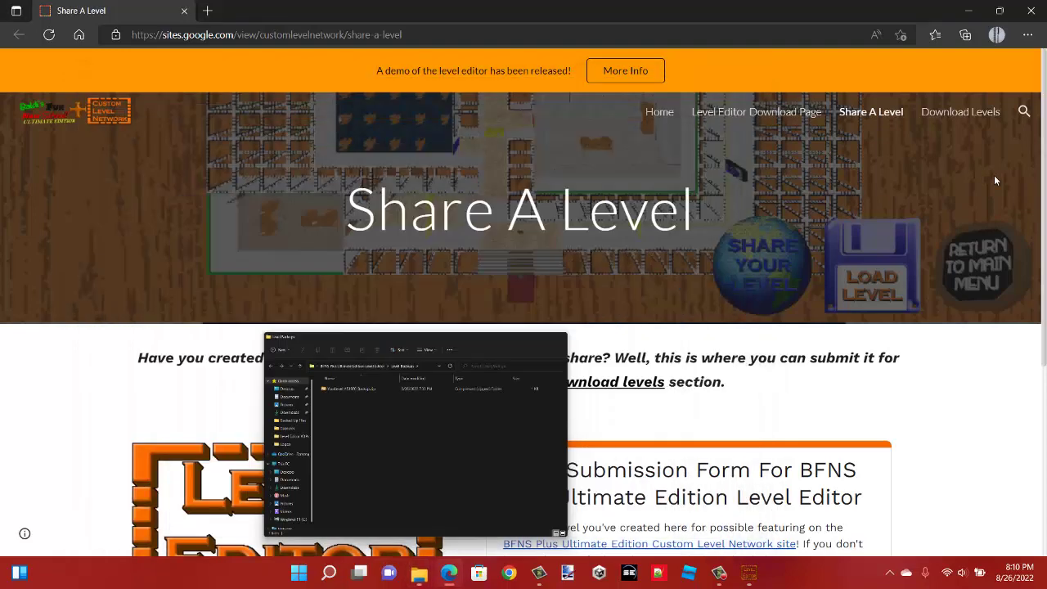
- Scroll the Share A Level page and launch the Level Submission Form with Fill out form
{"action": "scroll", "coordinate": [523, 327], "scroll_direction": "down", "scroll_amount": 3}
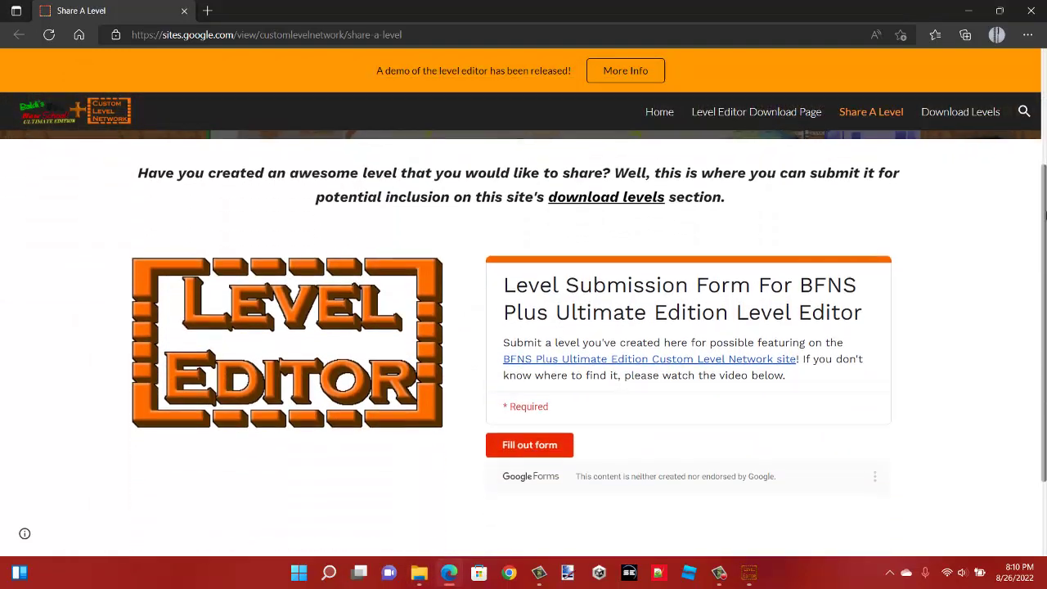
{"action": "scroll", "coordinate": [573, 368], "scroll_direction": "up", "scroll_amount": 1}
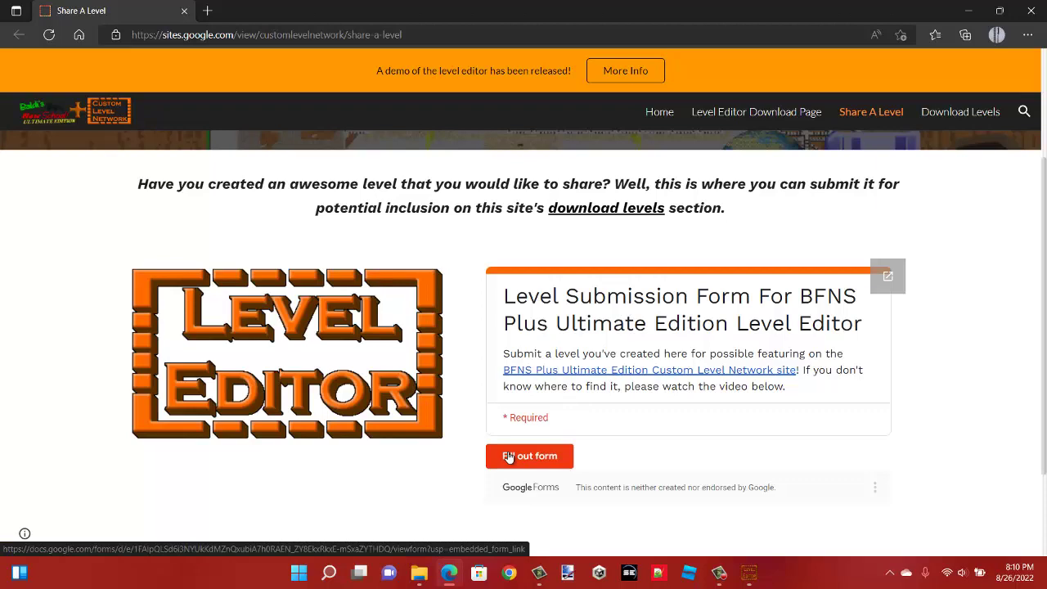
{"action": "left_click", "coordinate": [507, 456]}
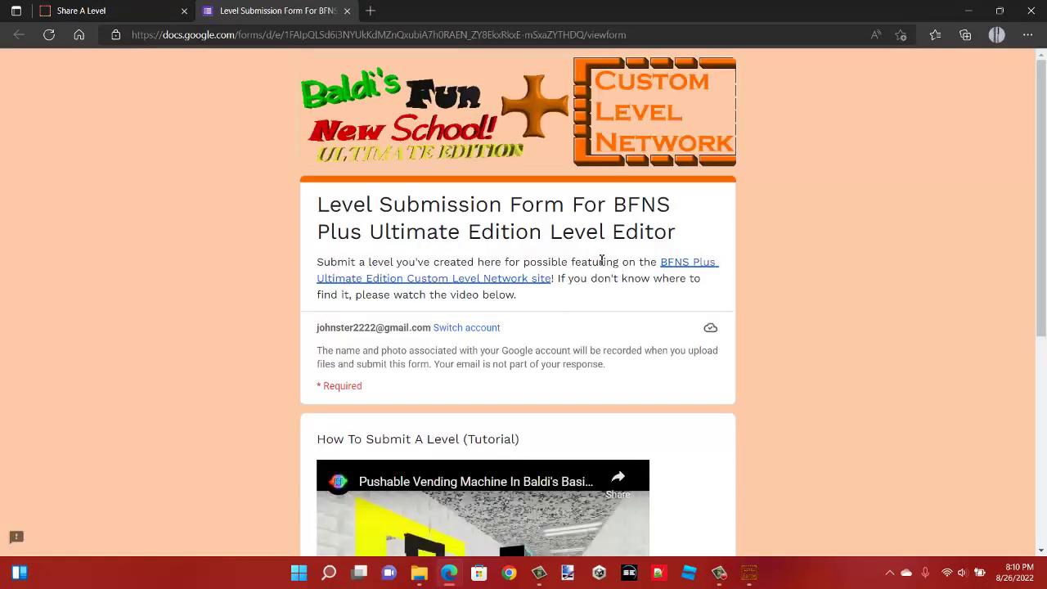
- Scroll down the form toward the Upload The Zip File question
{"action": "scroll", "coordinate": [1044, 282], "scroll_direction": "down", "scroll_amount": 4}
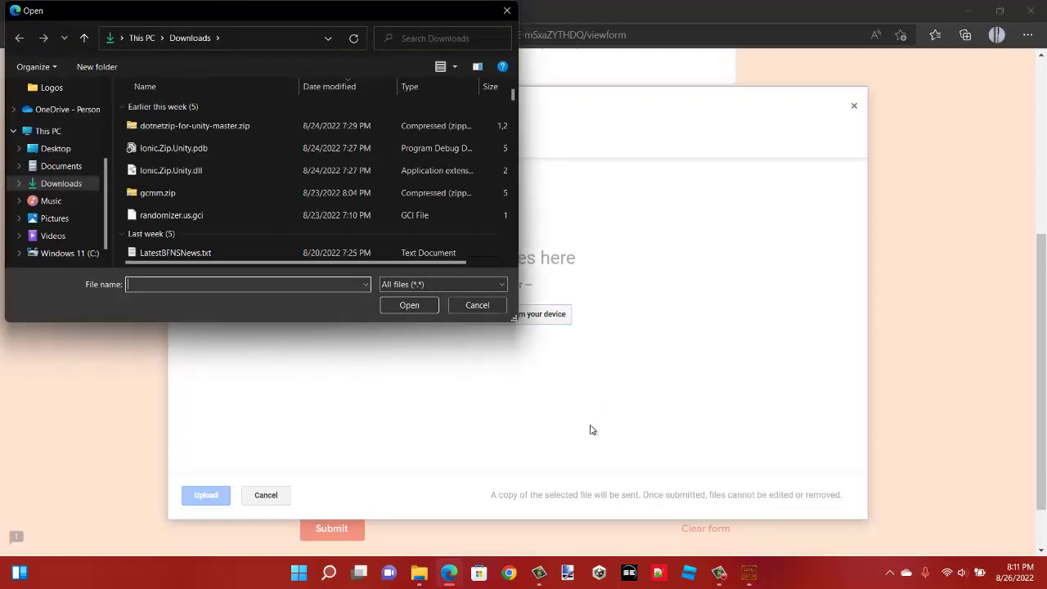
- Copy the Level Backups folder path from File Explorer's address bar, then minimize that window
{"action": "mouse_move", "coordinate": [418, 573]}
{"action": "left_click", "coordinate": [484, 503]}
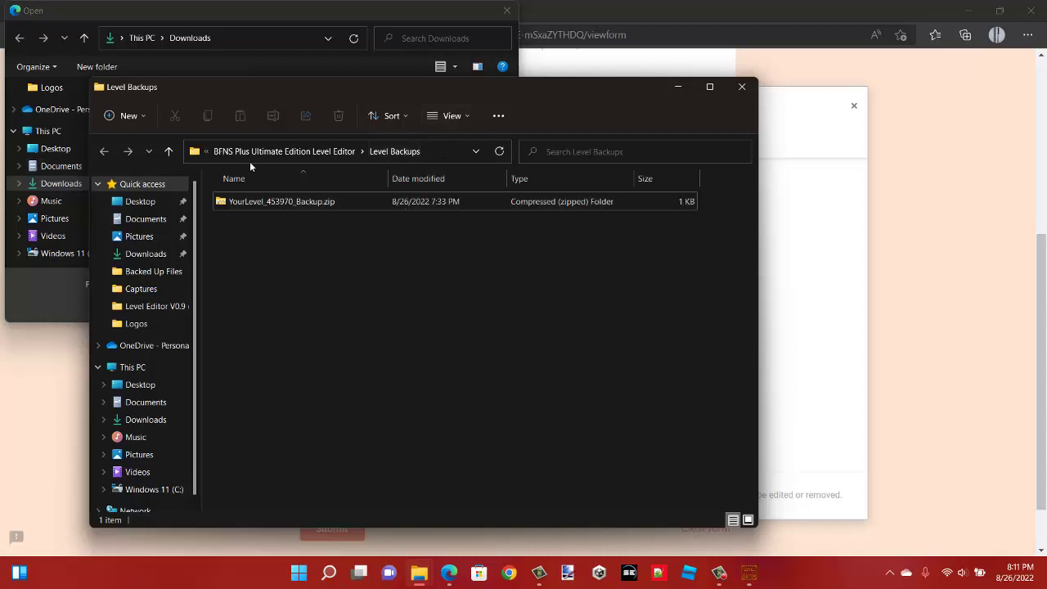
{"action": "left_click", "coordinate": [447, 150]}
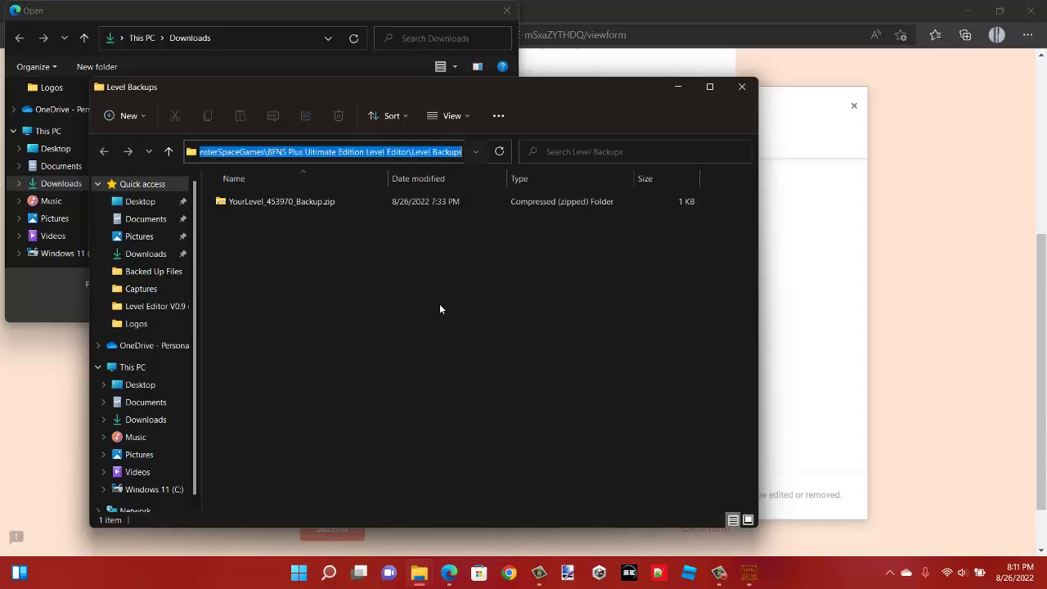
{"action": "left_click", "coordinate": [510, 307]}
{"action": "left_click", "coordinate": [677, 87]}
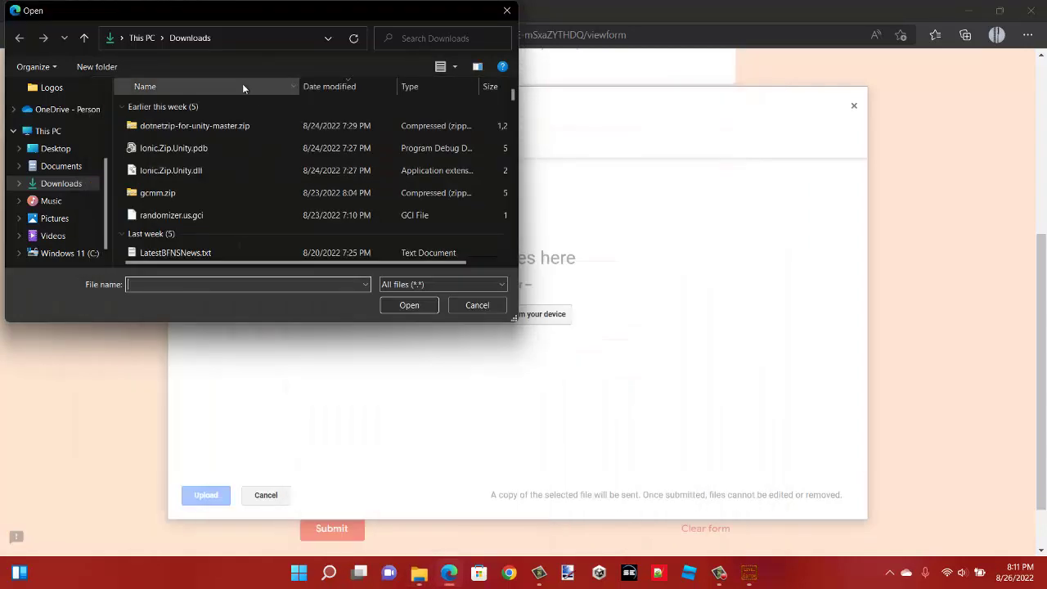
- Paste the path into the Open dialog to reach Level Backups and select YourLevel_453970_Backup.zip
{"action": "left_click", "coordinate": [259, 35]}
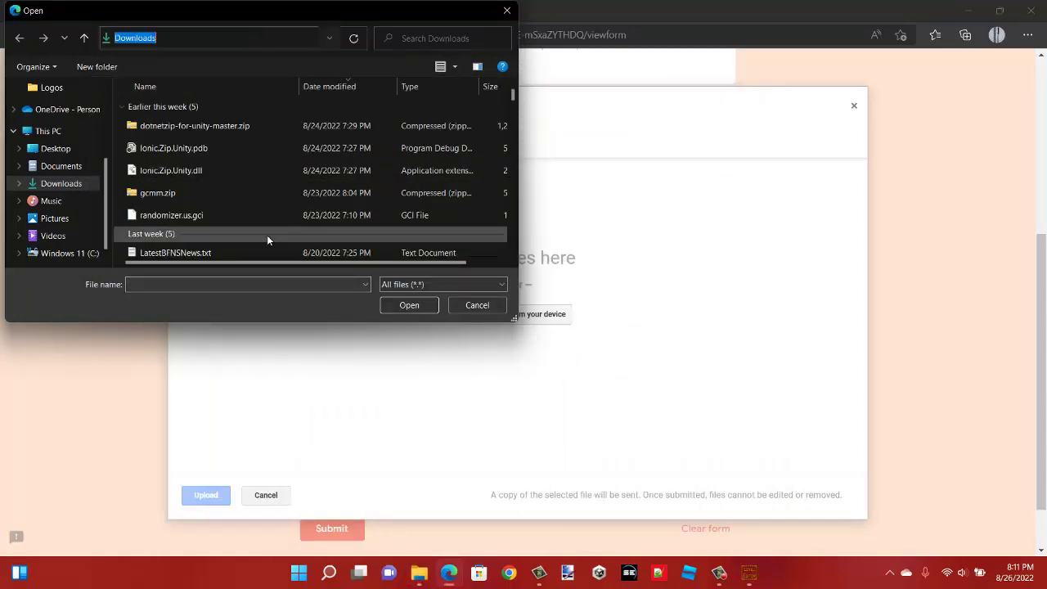
{"action": "key", "text": "ctrl+v"}
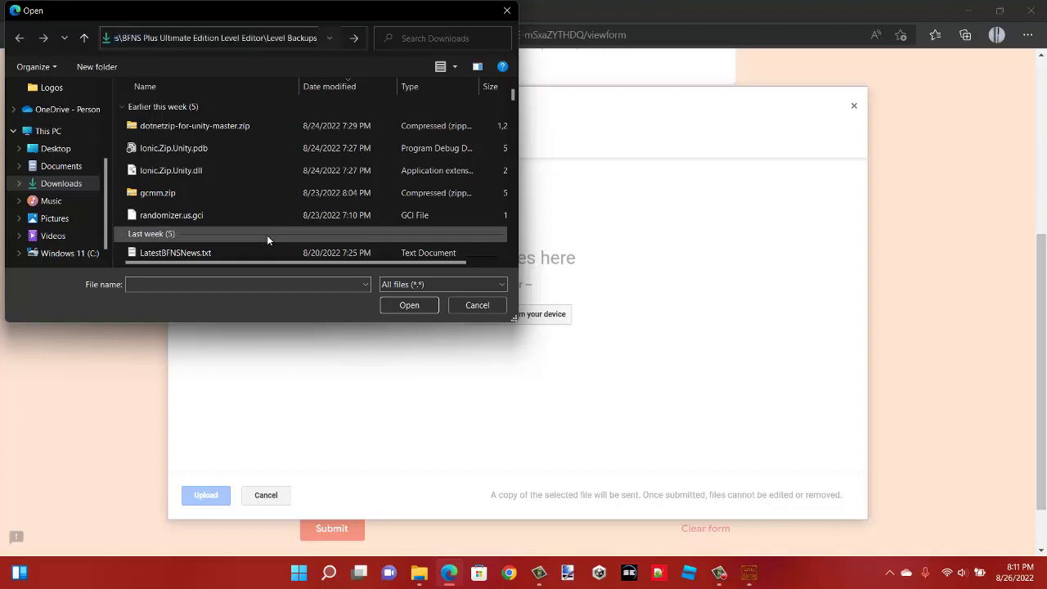
{"action": "key", "text": "Return"}
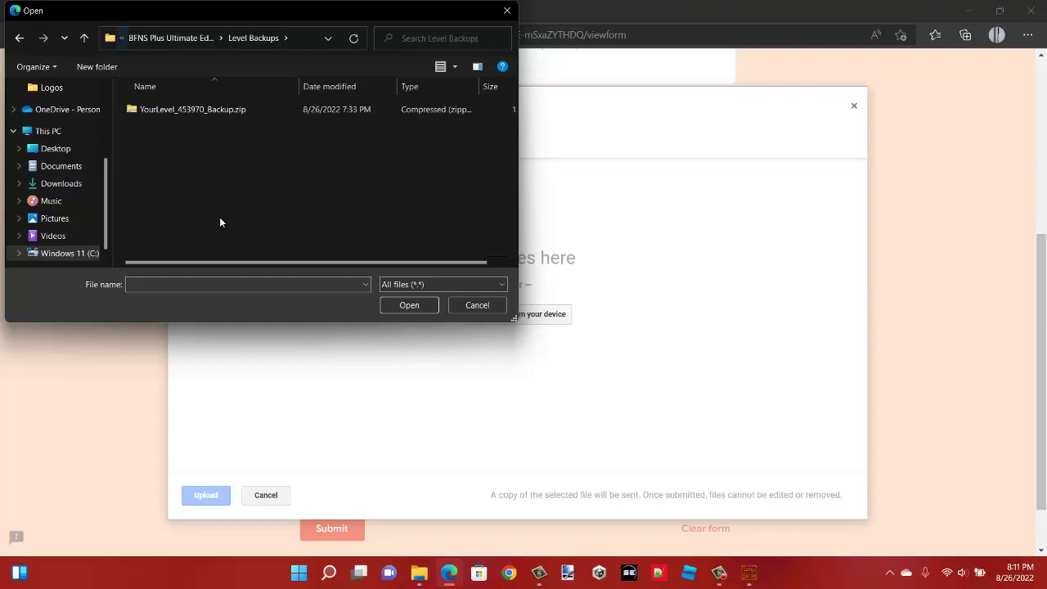
{"action": "left_click", "coordinate": [237, 109]}
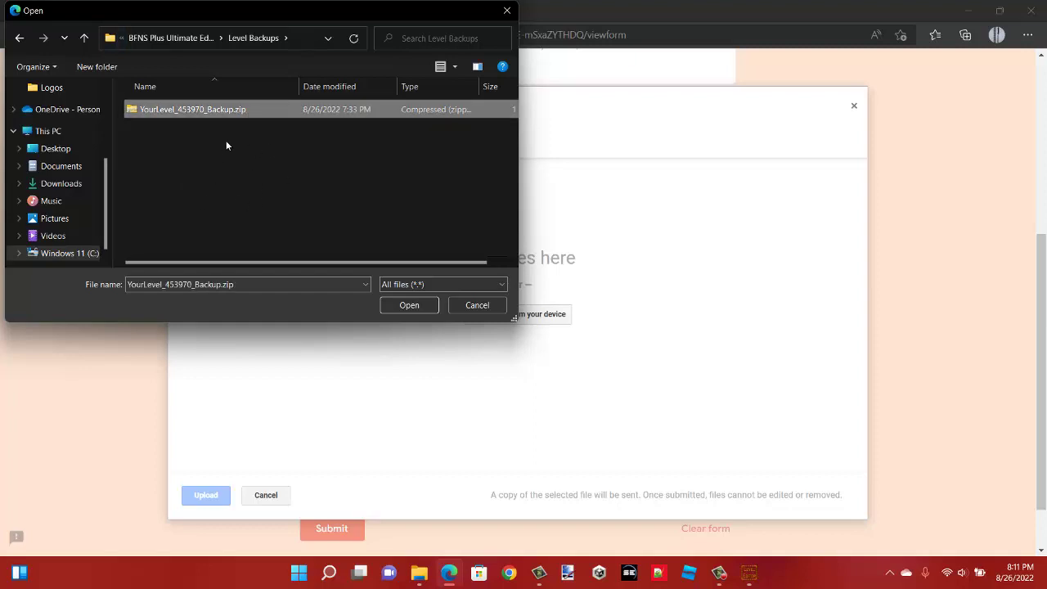
- Upload YourLevel_453970_Backup.zip into the form's zip file question
{"action": "left_click", "coordinate": [418, 307]}
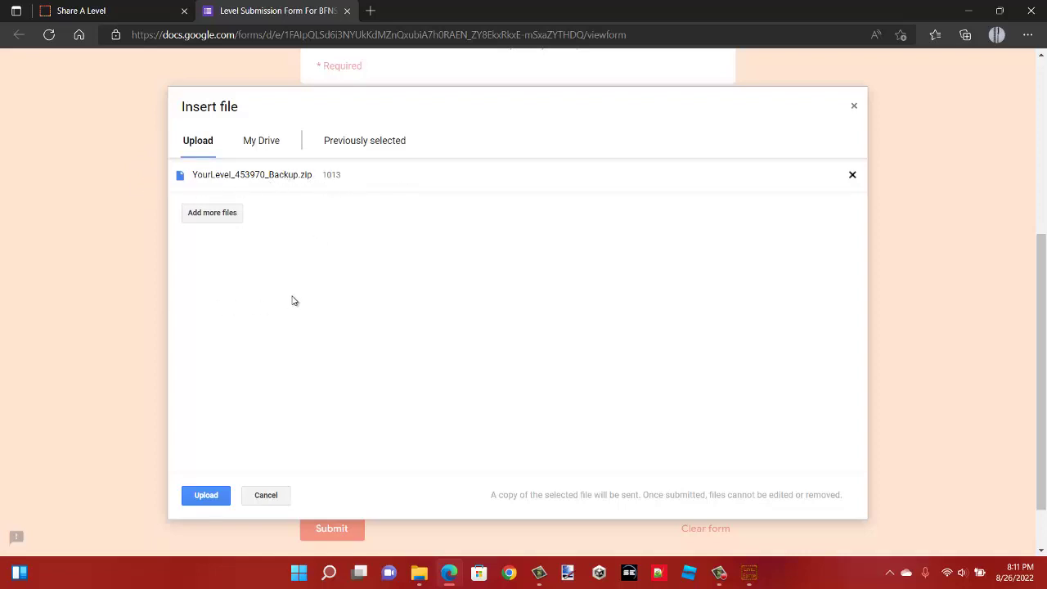
{"action": "left_click", "coordinate": [205, 494]}
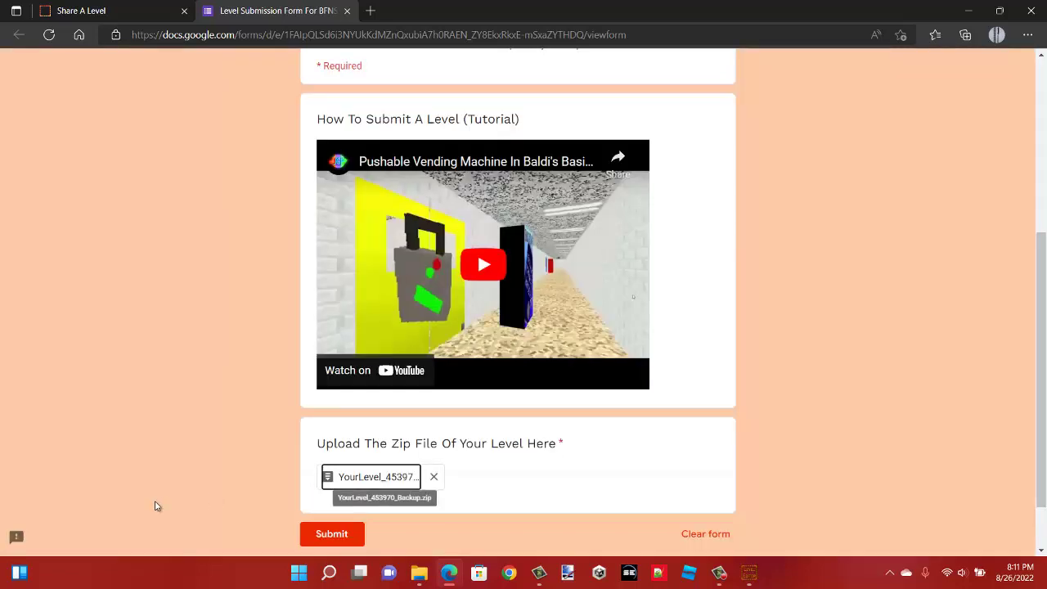
{"action": "left_click", "coordinate": [940, 365]}
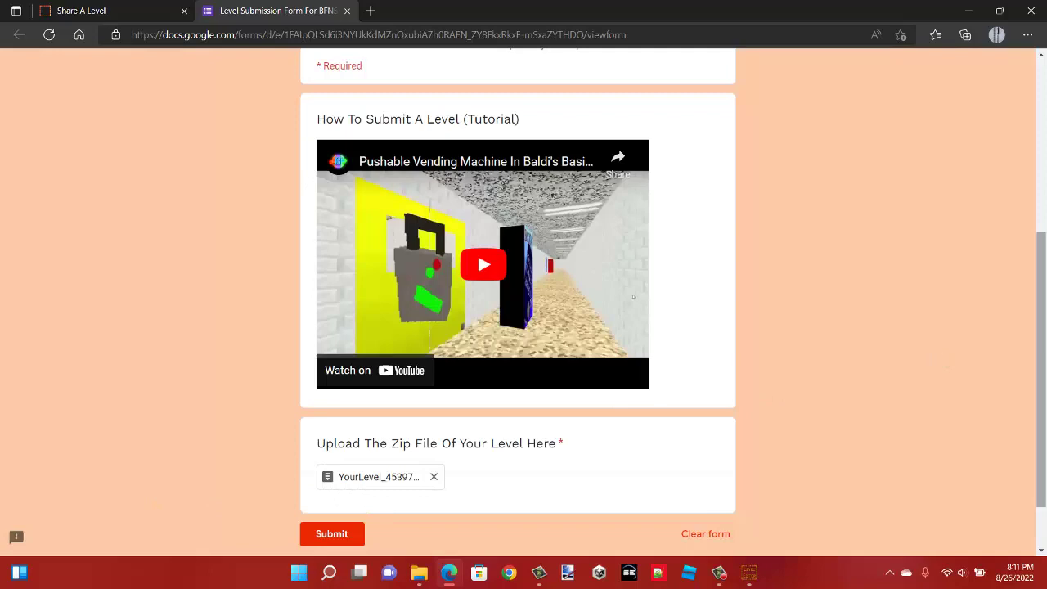
- Scroll down the form and submit the level submission
{"action": "scroll", "coordinate": [523, 302], "scroll_direction": "down", "scroll_amount": 1}
{"action": "scroll", "coordinate": [523, 302], "scroll_direction": "up", "scroll_amount": 1}
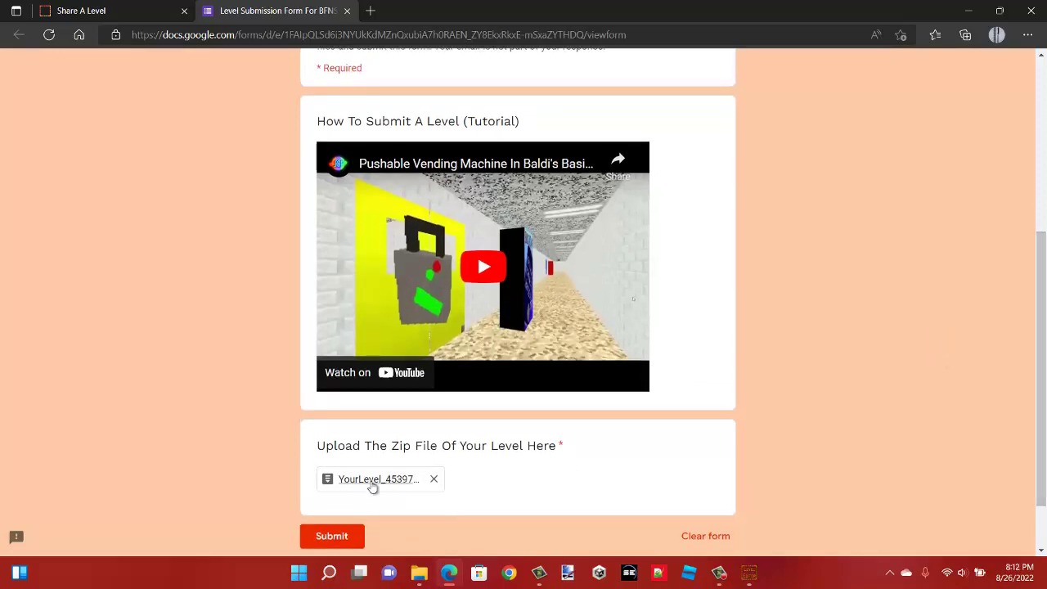
{"action": "scroll", "coordinate": [1012, 346], "scroll_direction": "up", "scroll_amount": 5}
{"action": "scroll", "coordinate": [1012, 346], "scroll_direction": "down", "scroll_amount": 1}
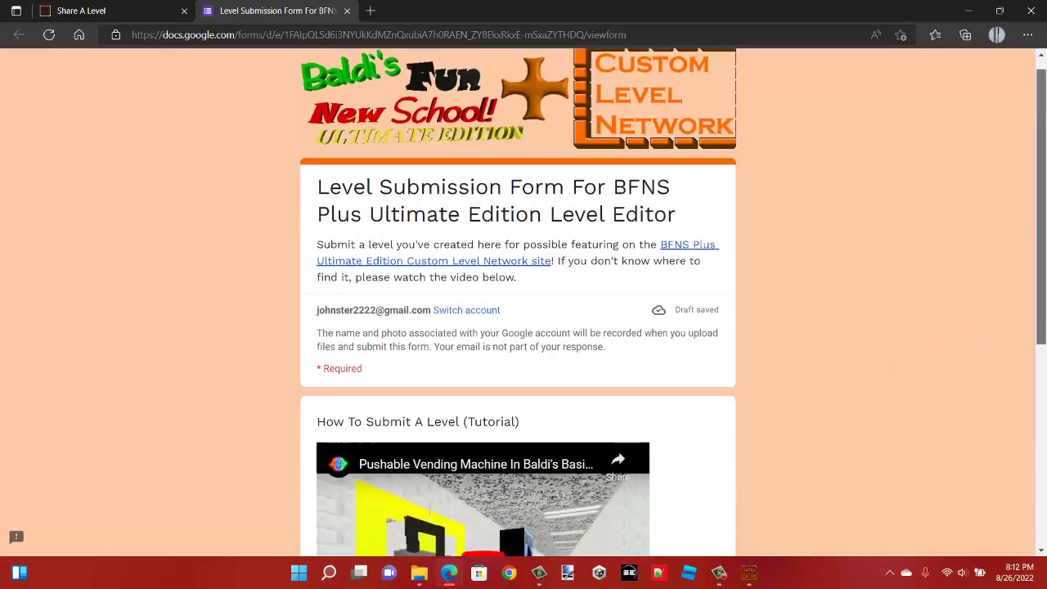
{"action": "scroll", "coordinate": [867, 460], "scroll_direction": "down", "scroll_amount": 4}
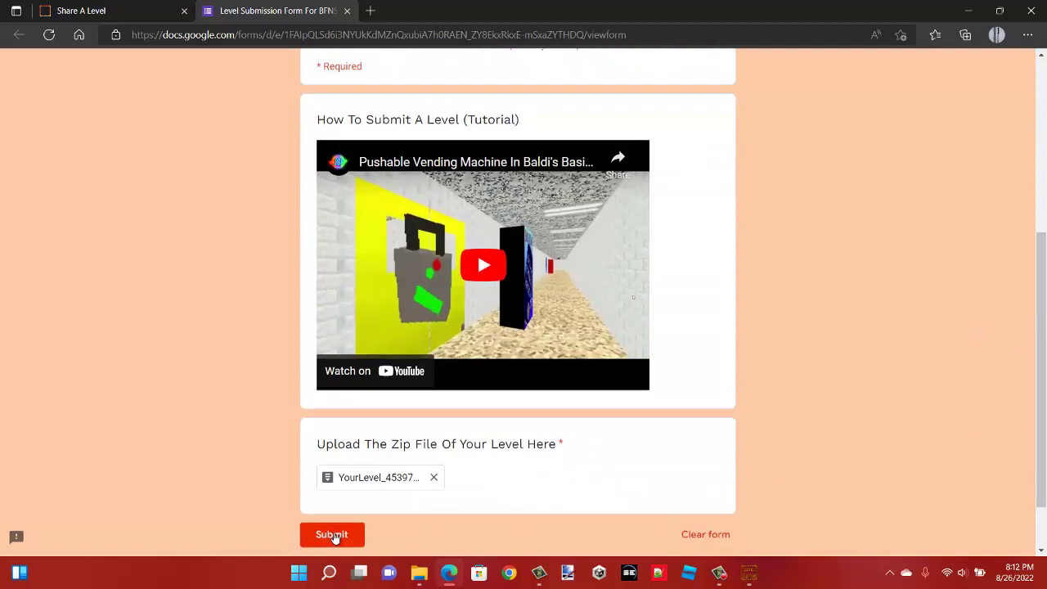
{"action": "left_click", "coordinate": [334, 536]}
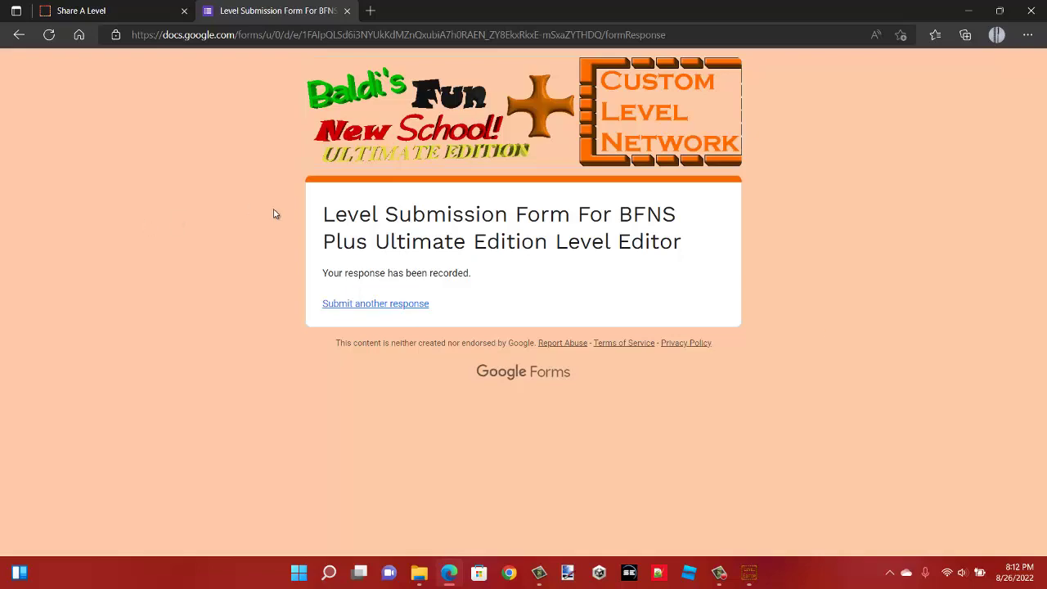
- Close the submission form tab and the leftover Level Backups folder window
{"action": "left_click", "coordinate": [346, 10]}
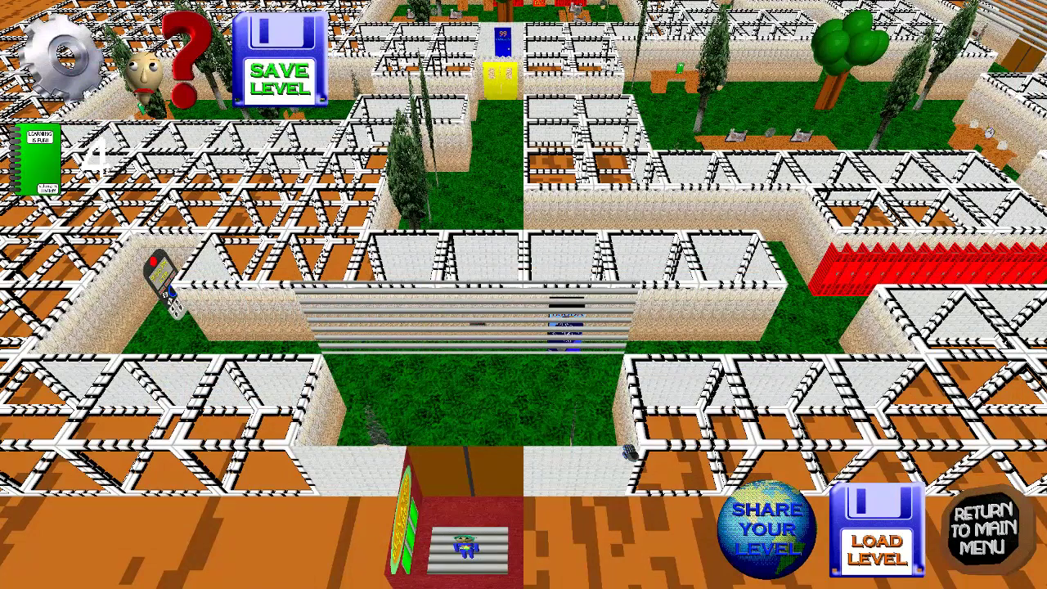
{"action": "left_click", "coordinate": [299, 572]}
{"action": "mouse_move", "coordinate": [415, 582]}
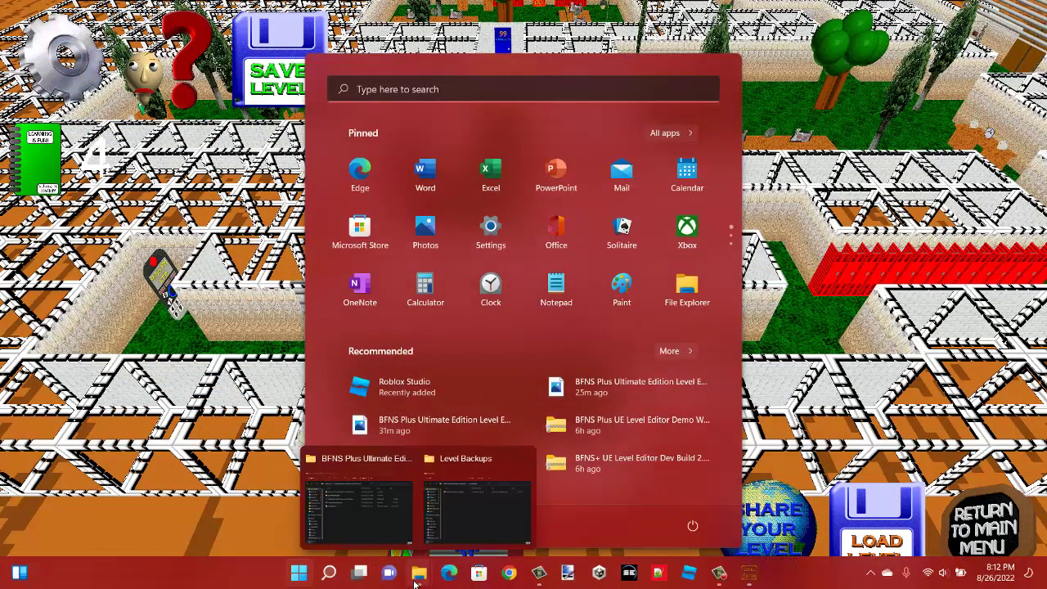
{"action": "left_click", "coordinate": [468, 501]}
{"action": "left_click", "coordinate": [741, 88]}
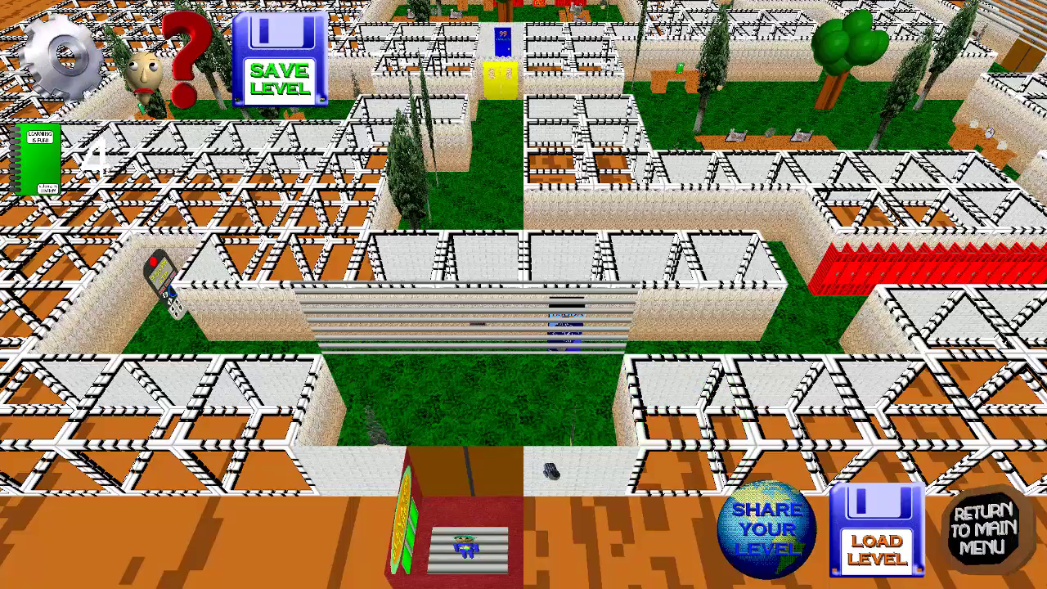
- Leave the loaded maze level and return to the editor's main menu
{"action": "scroll", "coordinate": [581, 529], "scroll_direction": "up", "scroll_amount": 2}
{"action": "scroll", "coordinate": [523, 295], "scroll_direction": "up", "scroll_amount": 2}
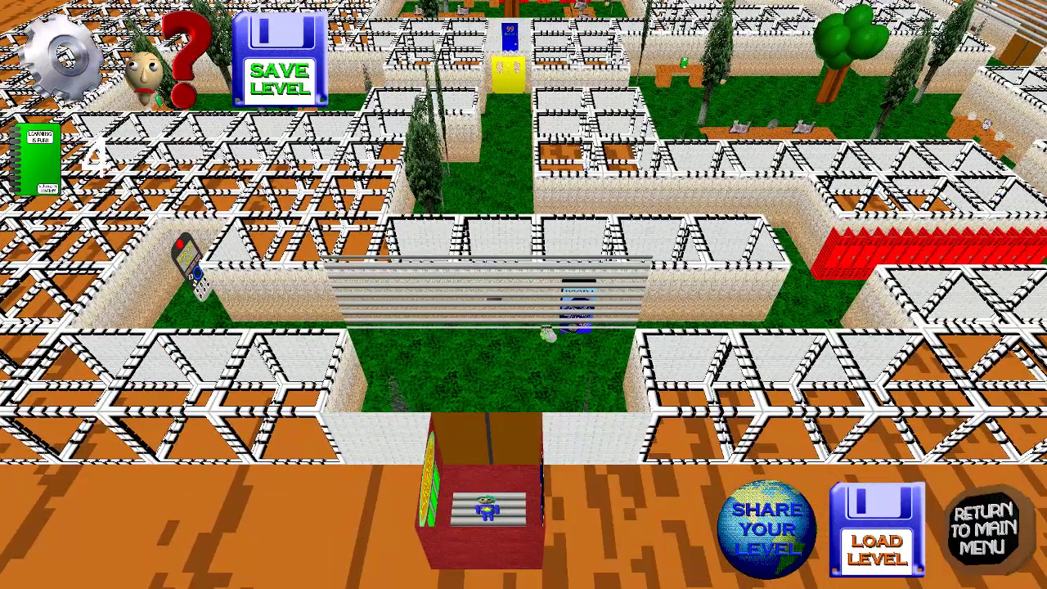
{"action": "left_click", "coordinate": [992, 533]}
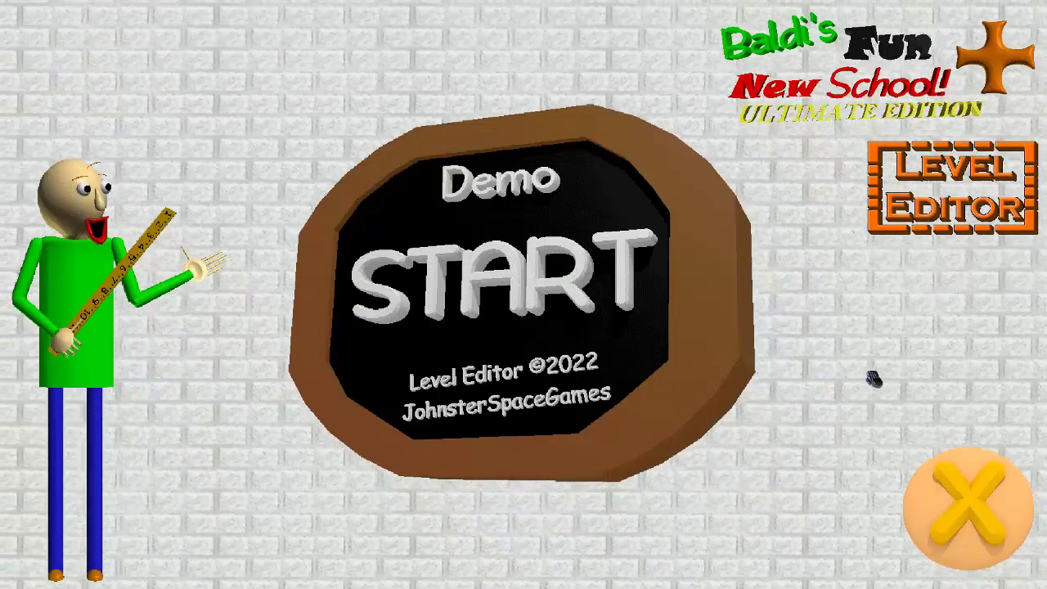
- Quit the game from its main menu and close the level editor's folder window
{"action": "left_click", "coordinate": [965, 507]}
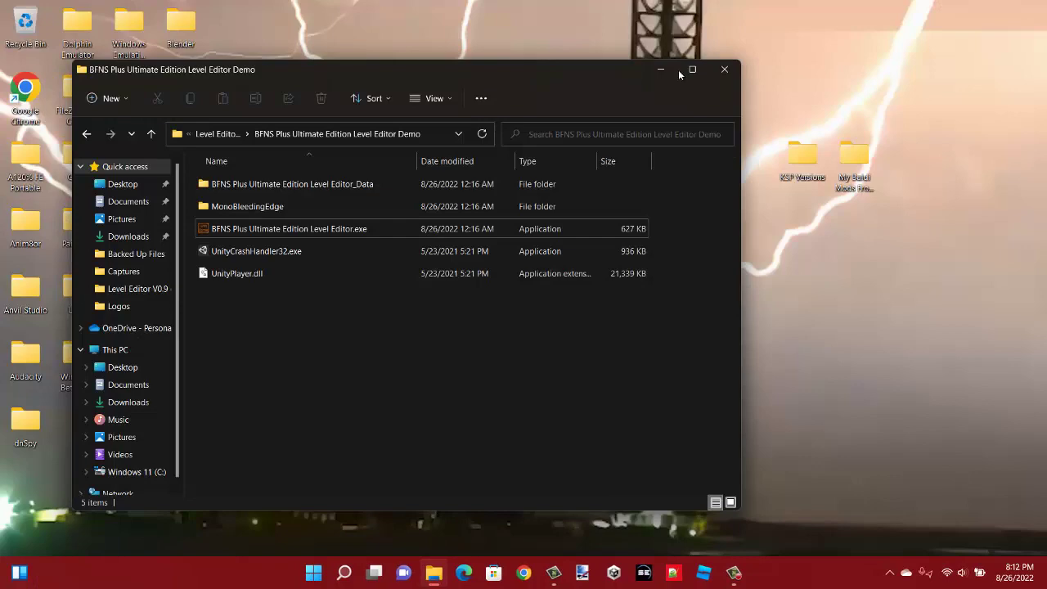
{"action": "left_click", "coordinate": [718, 77]}
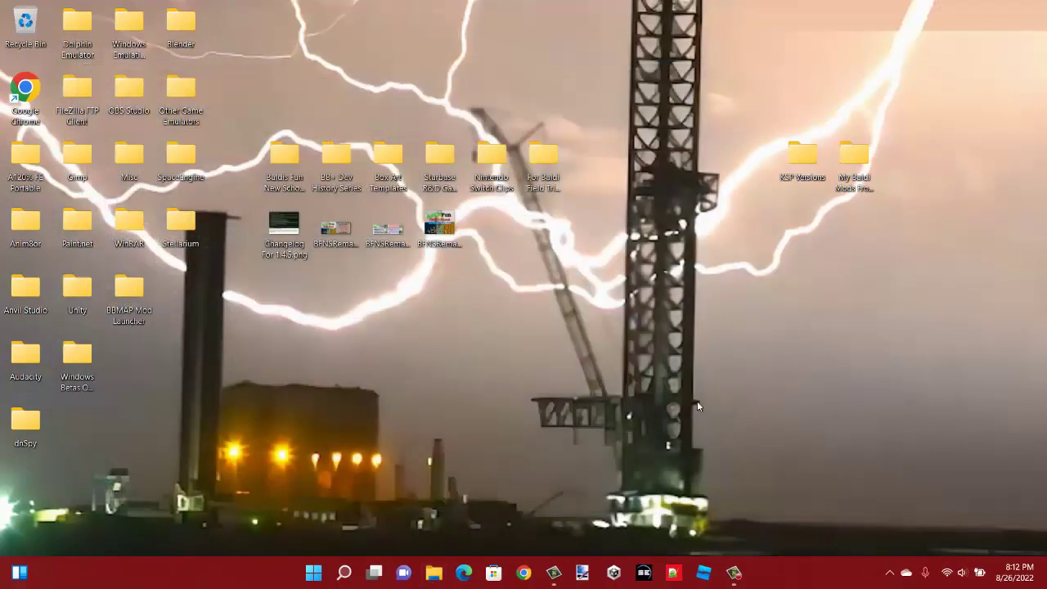